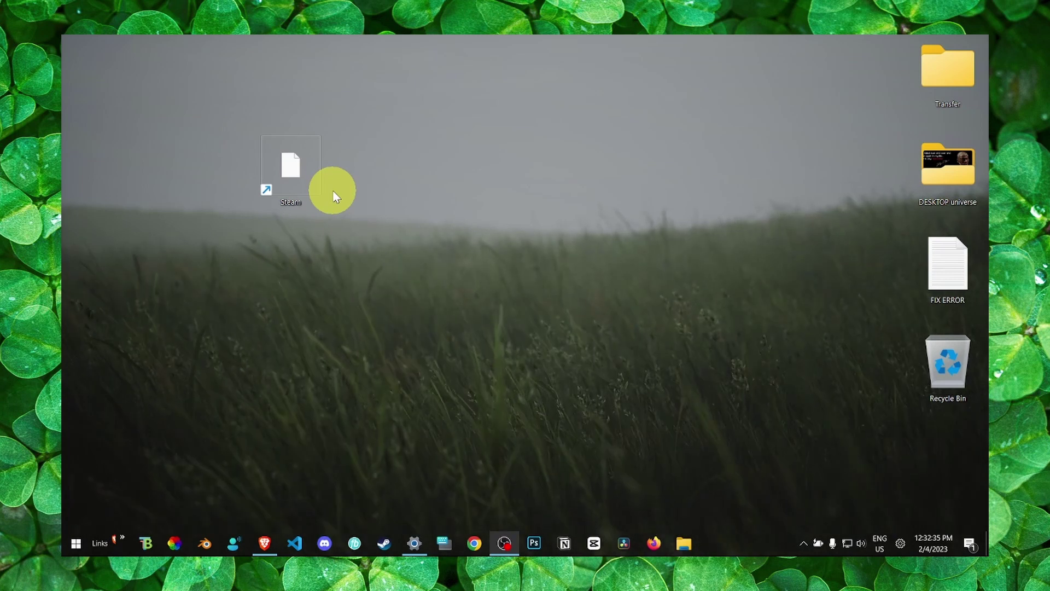
Drag the Steam shortcut slightly left on the desktop and deselect it.
left_click_drag(324, 194, 251, 166)
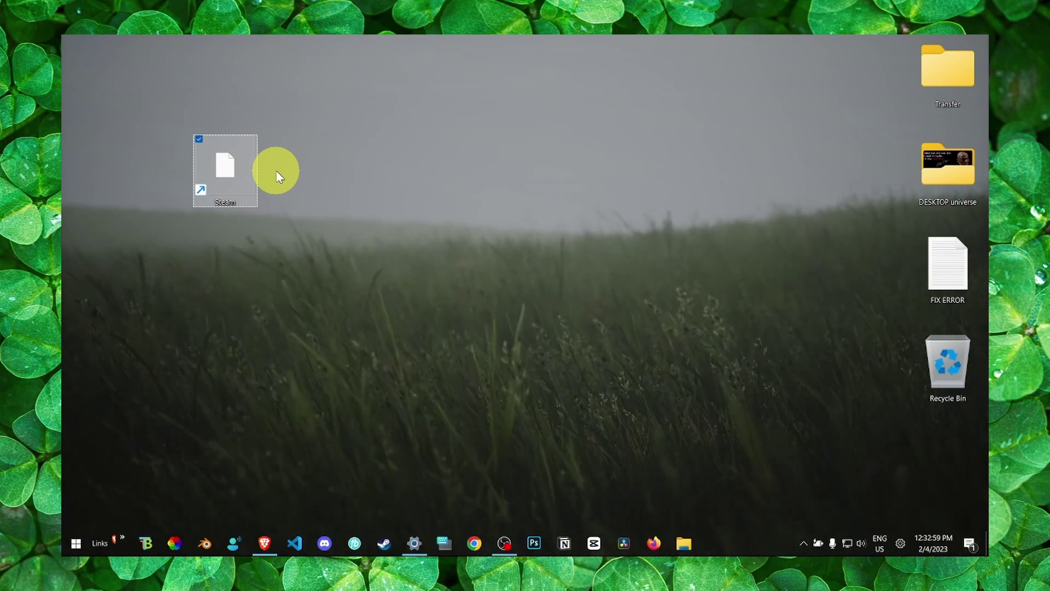
left_click(383, 400)
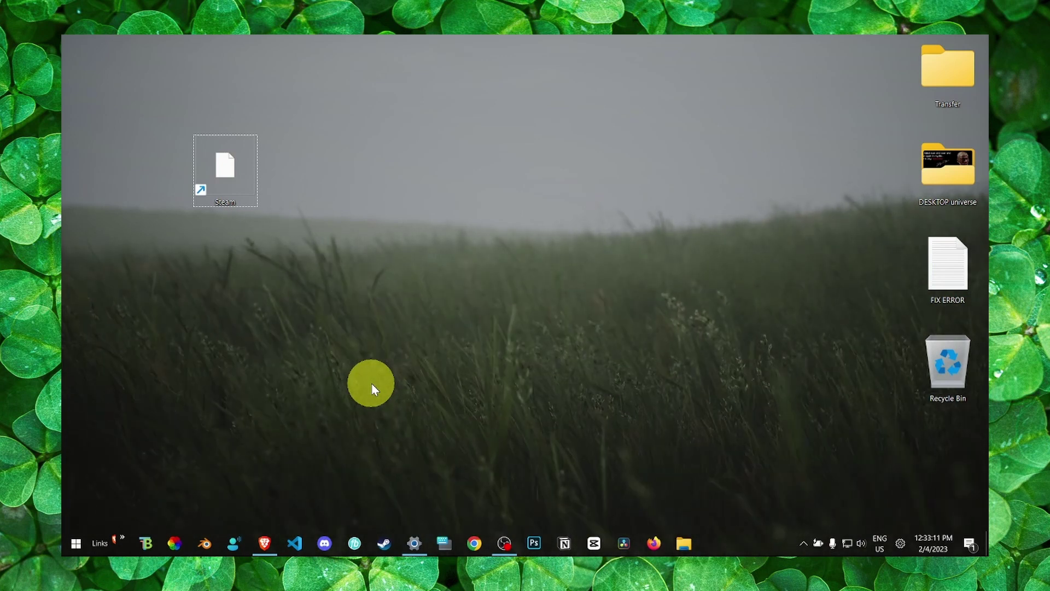
Go to Windows Update's Optional updates page and expand the six available driver updates.
key("super+s")
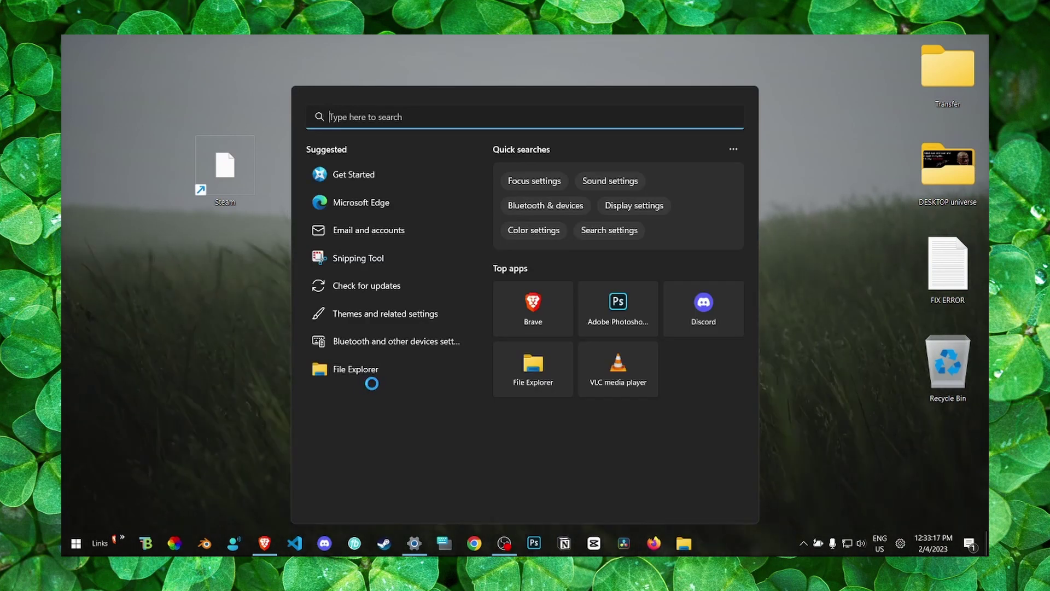
type("windows")
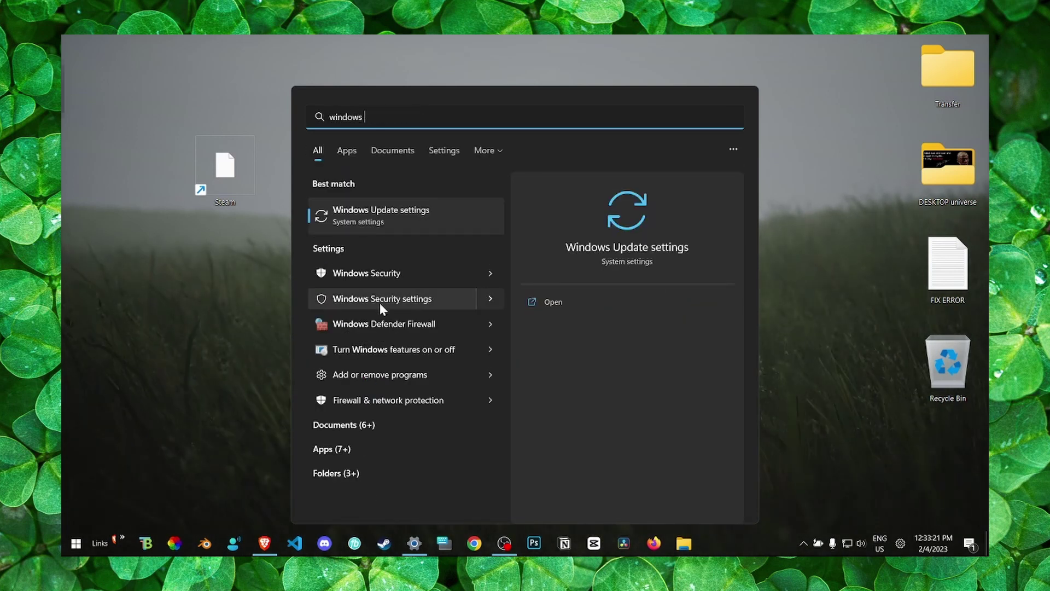
left_click(393, 216)
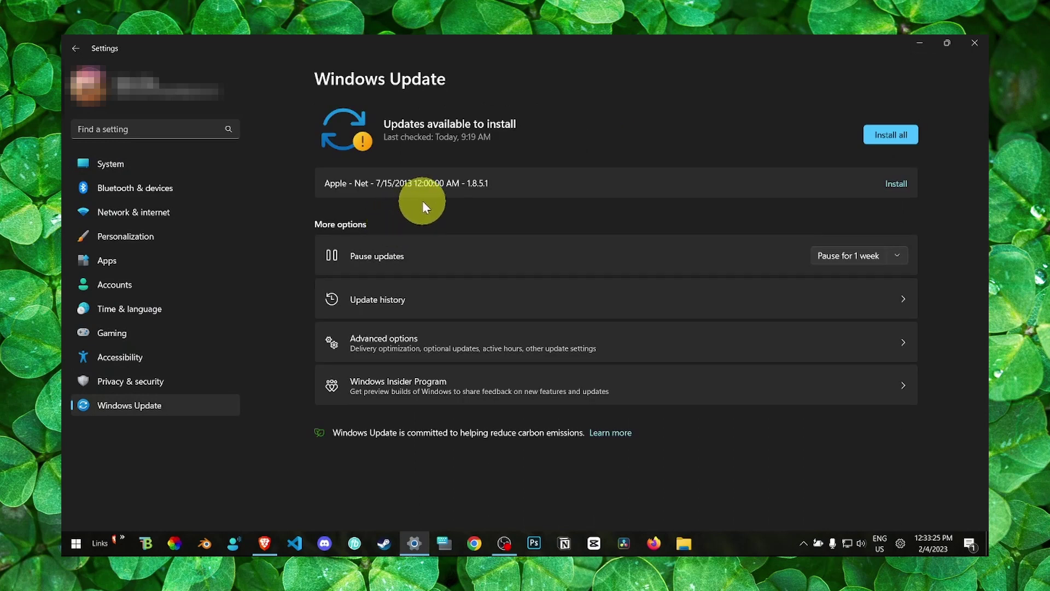
left_click(415, 359)
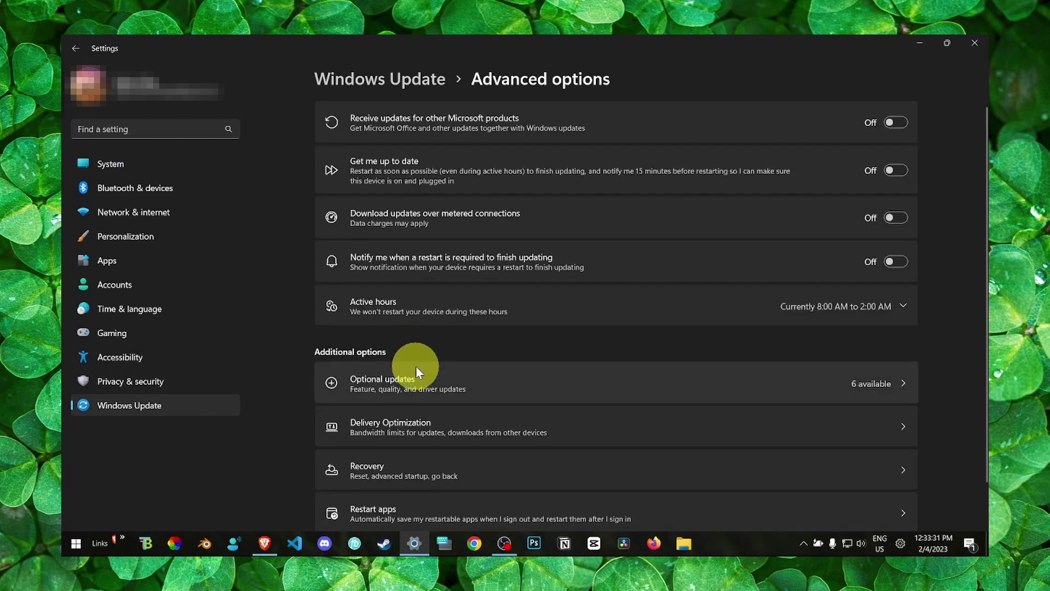
left_click(416, 382)
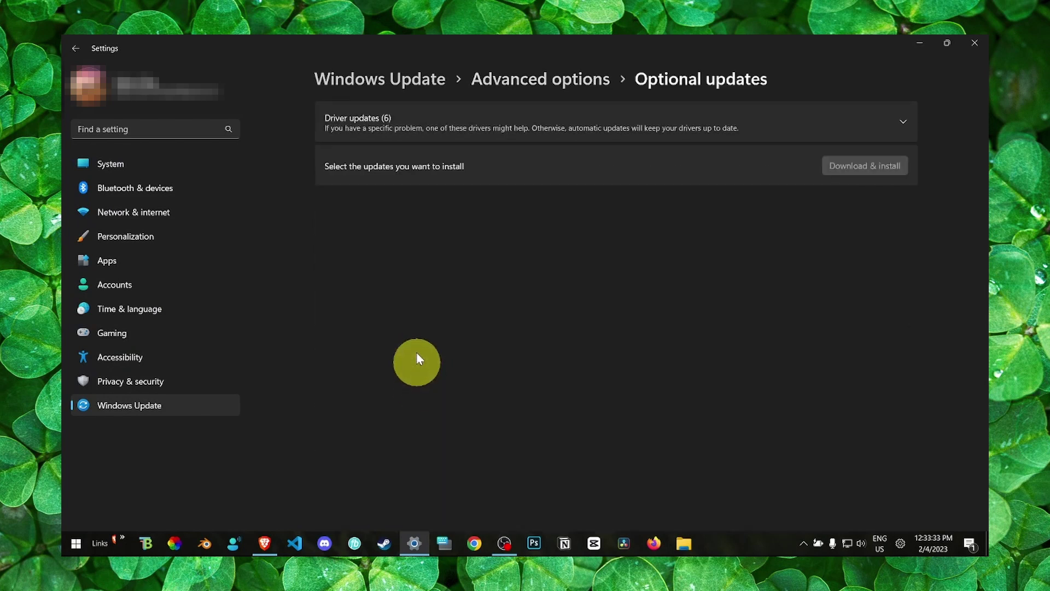
left_click(402, 138)
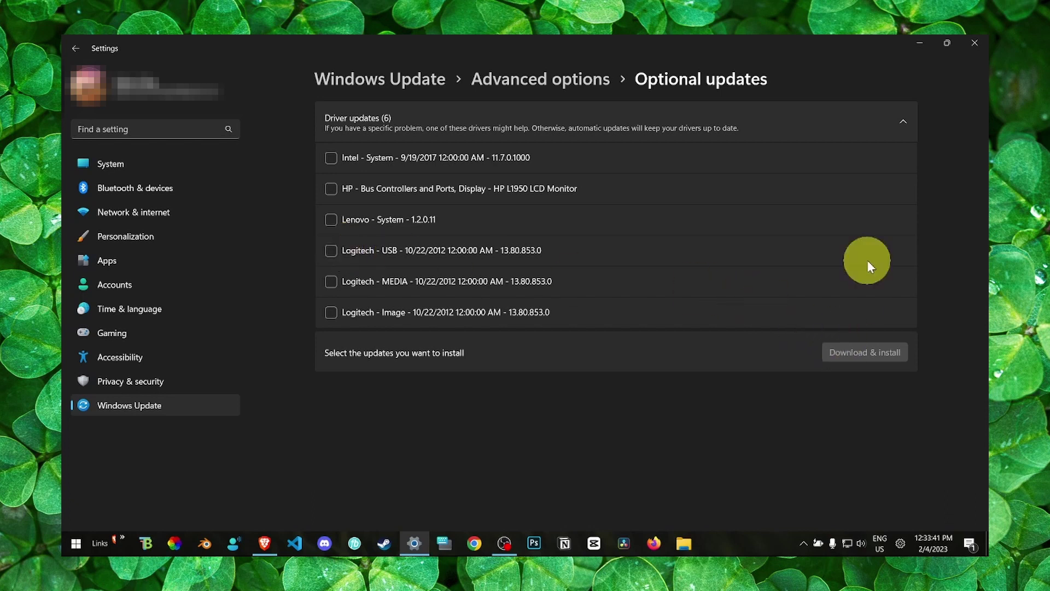
Close Settings and launch Device Manager from the search panel.
left_click(975, 43)
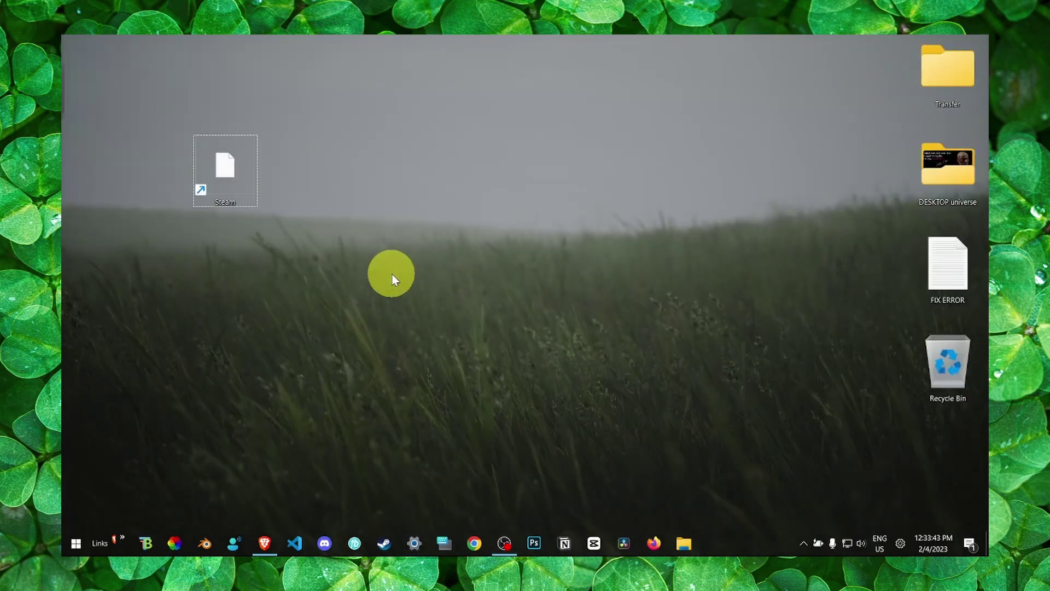
key("super")
type("devi")
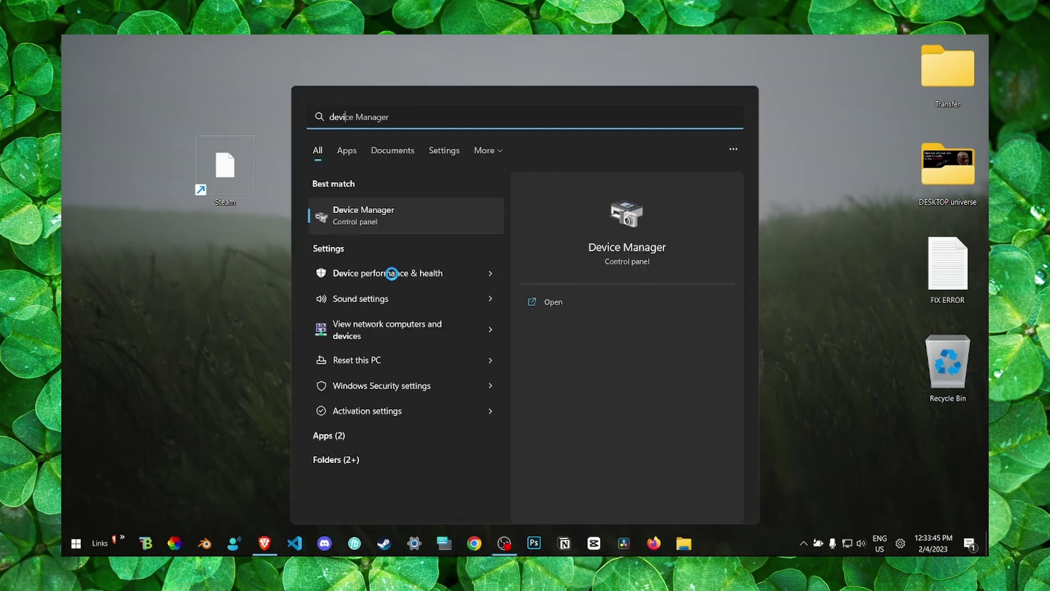
left_click(392, 216)
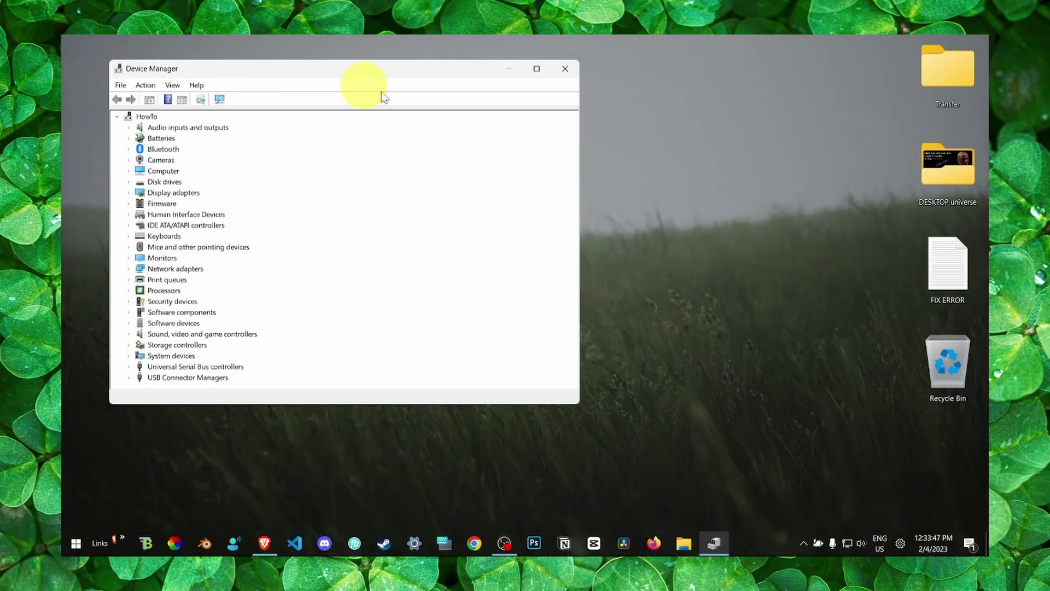
left_click_drag(448, 82, 592, 160)
Search automatically for a newer NVIDIA GeForce RTX 3050 Laptop GPU driver, then close Device Manager.
left_click(274, 270)
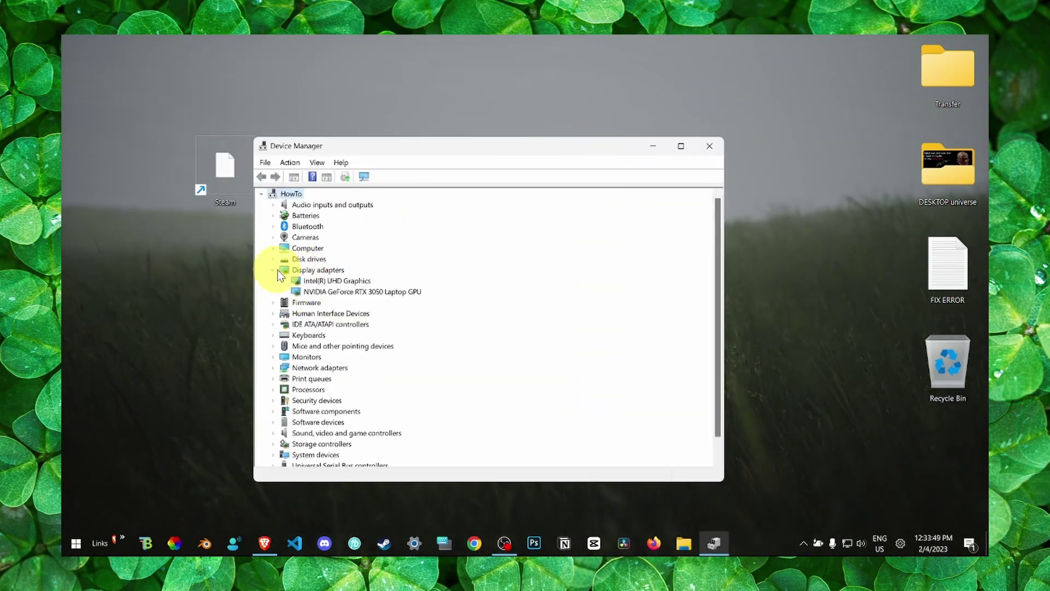
right_click(315, 293)
left_click(329, 296)
left_click(432, 280)
left_click(670, 454)
Launch NVIDIA GeForce Experience from the search panel.
left_click(710, 146)
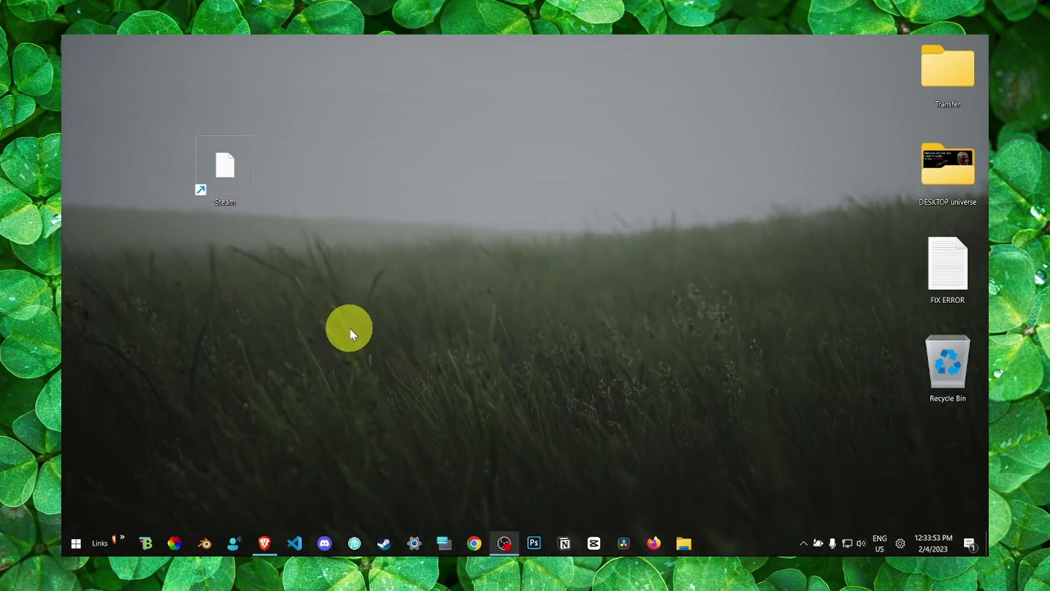
key("super+s")
type("gefo")
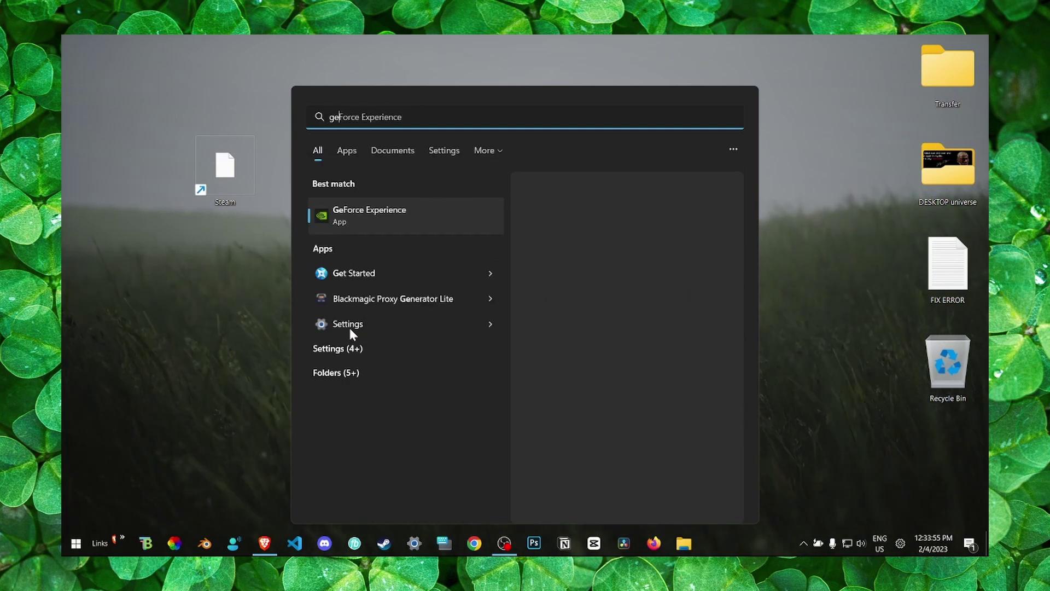
left_click(383, 205)
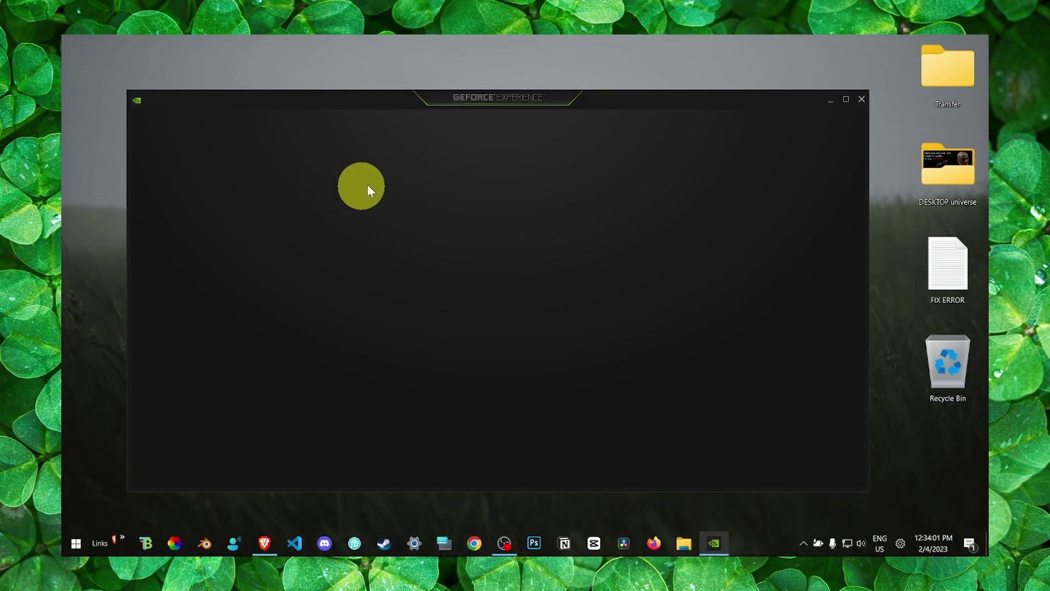
Show the Drivers page with Studio Driver 528.24 and open the driver preference menu.
left_click(248, 125)
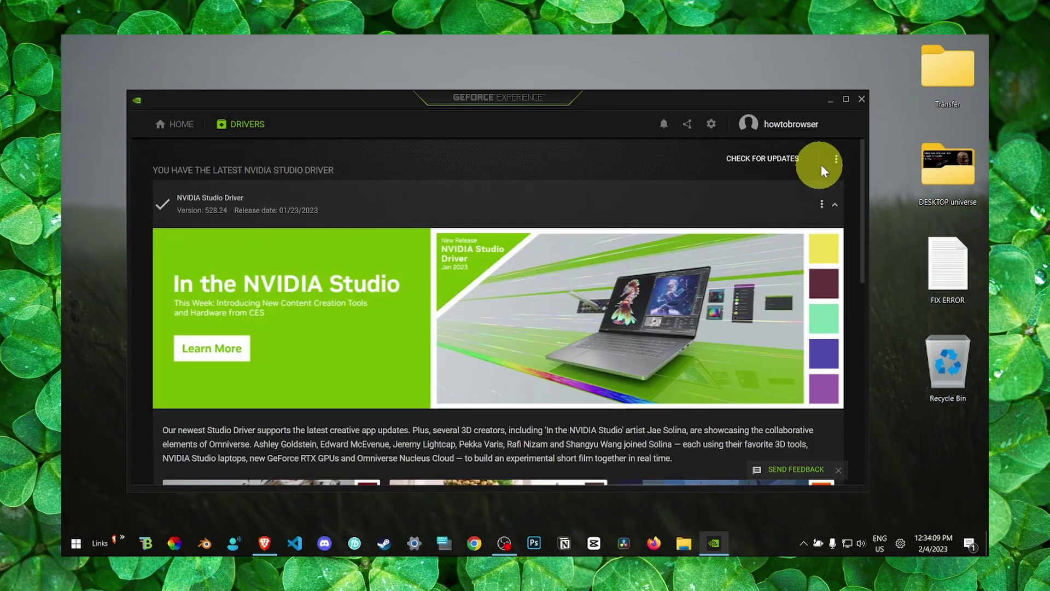
left_click(836, 163)
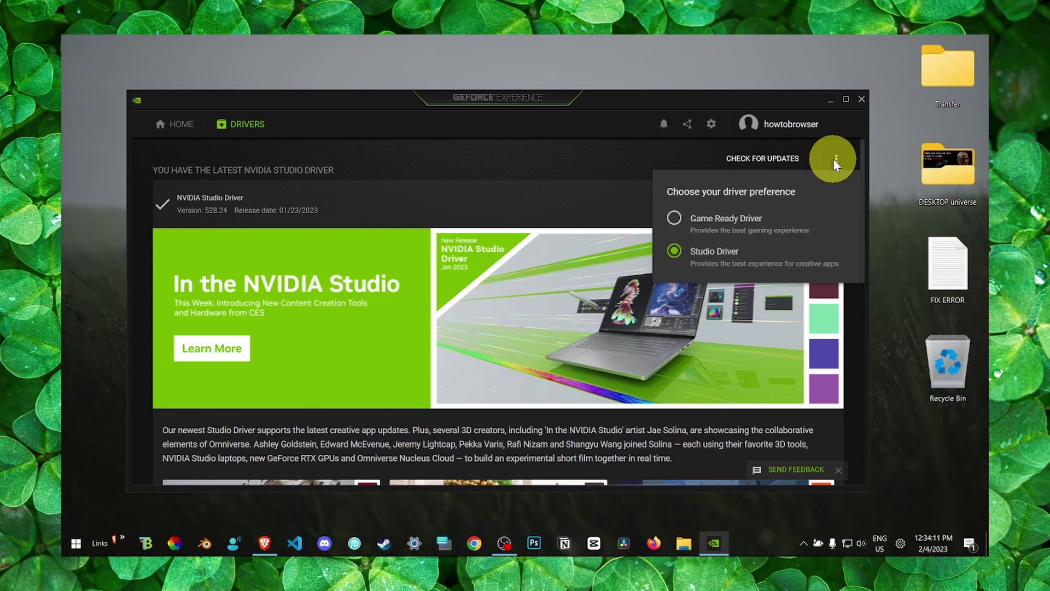
left_click(836, 164)
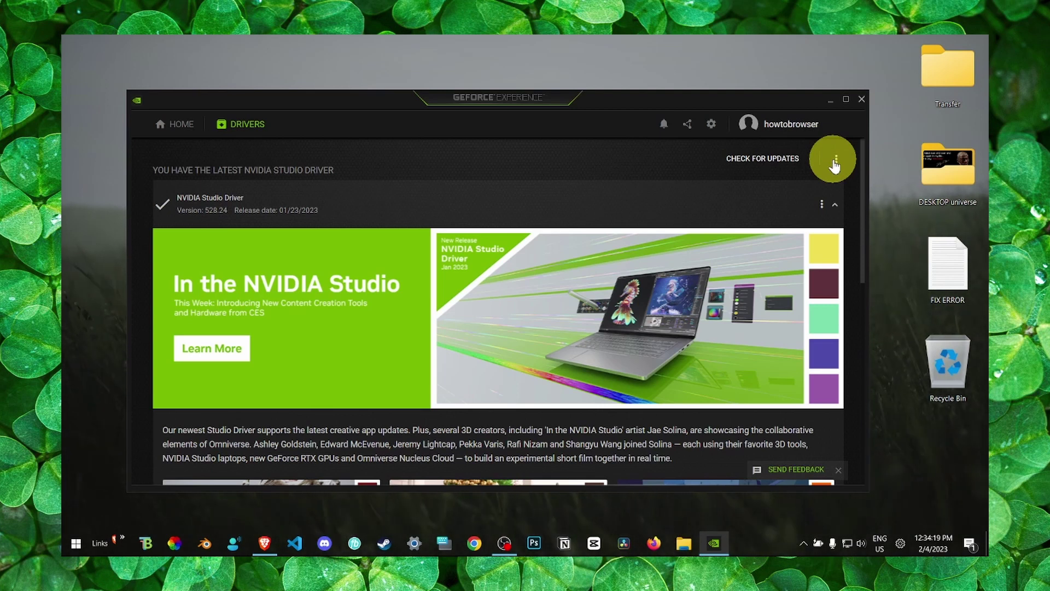
left_click(835, 163)
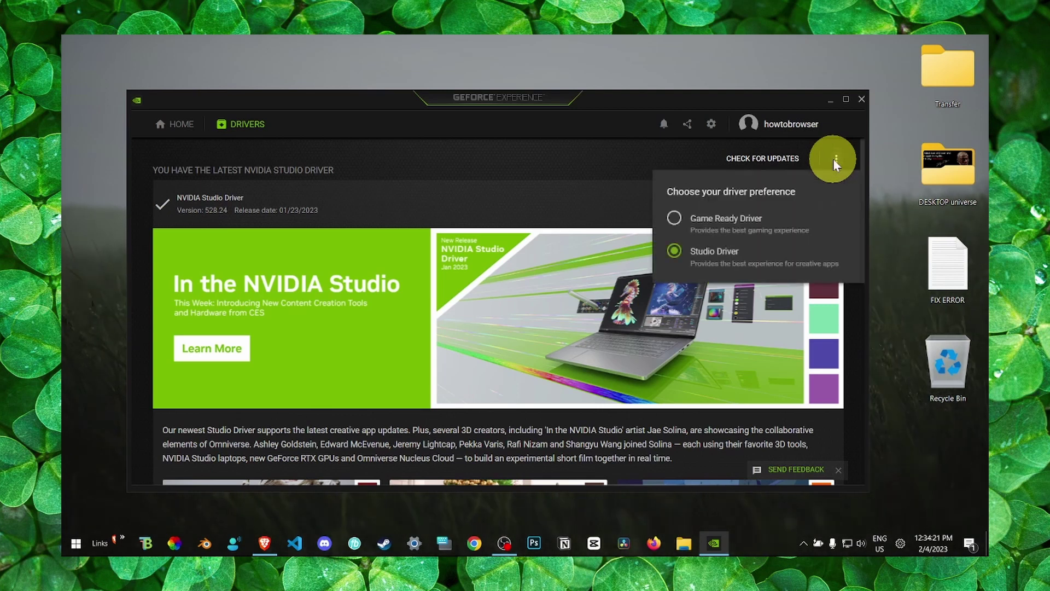
Choose Game Ready Driver as the preference so Game Ready Driver 528.24 is offered.
left_click(835, 163)
left_click(835, 163)
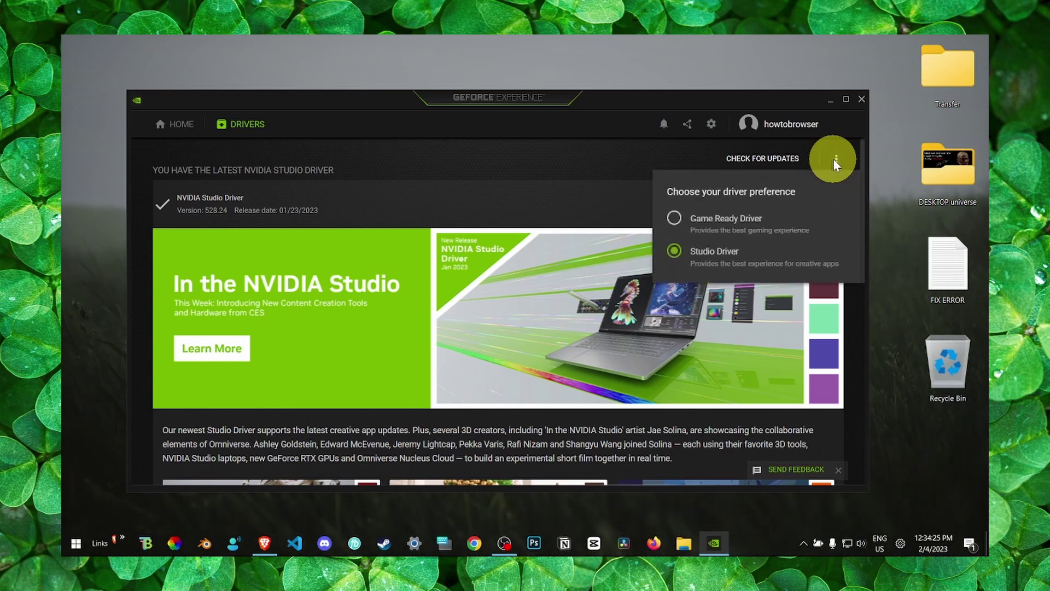
left_click(676, 221)
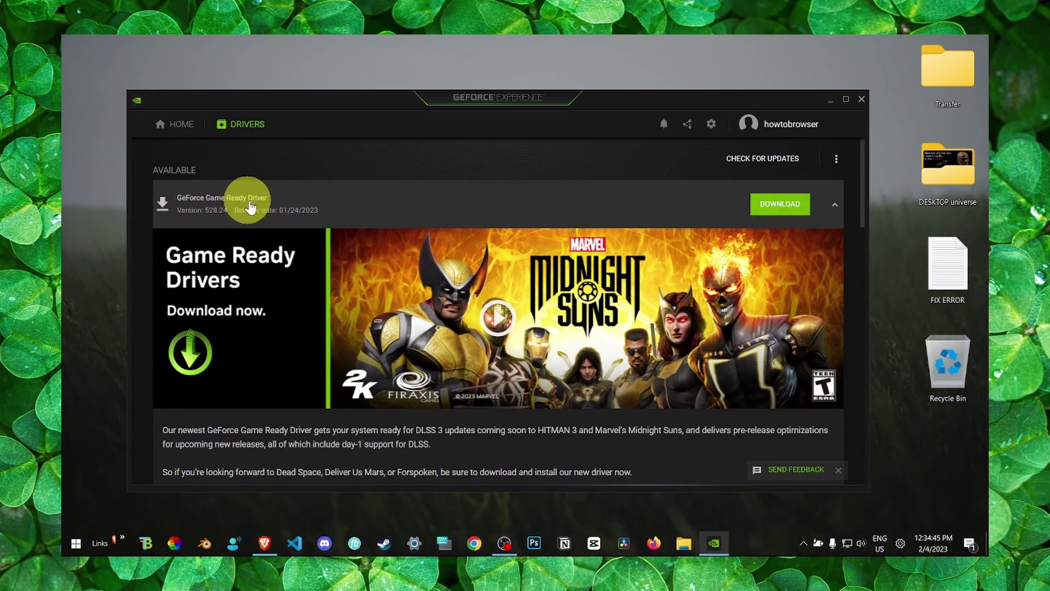
Close GeForce Experience and set the Steam shortcut to Windows 8 compatibility mode.
left_click(861, 99)
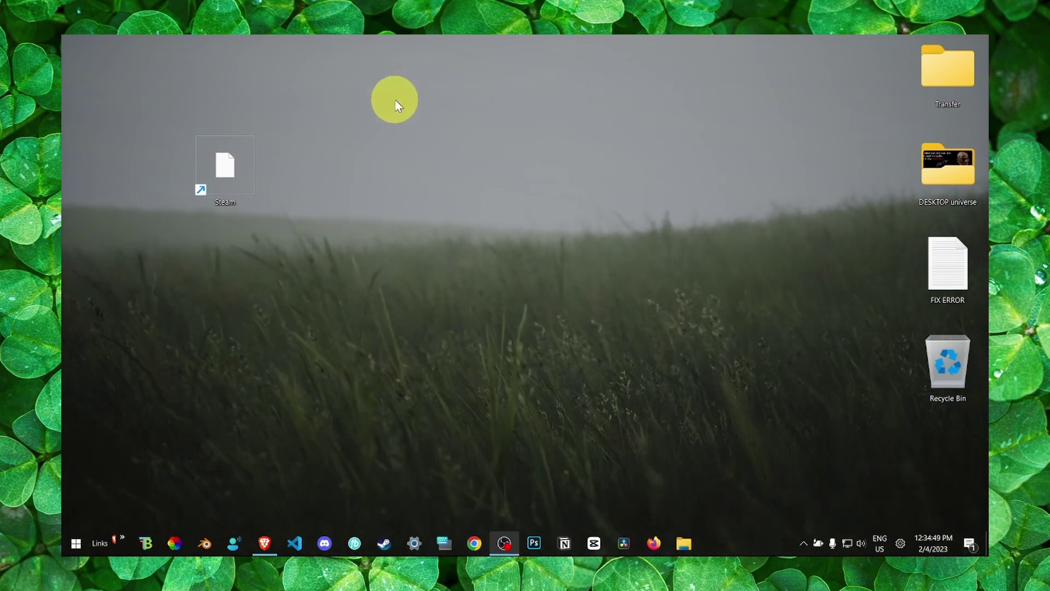
right_click(233, 172)
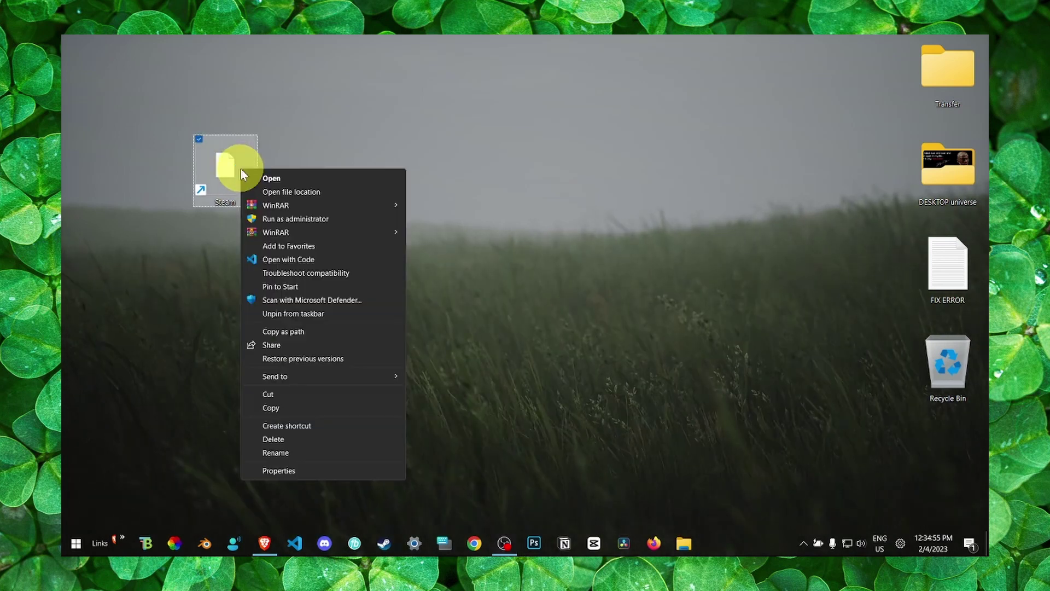
left_click(308, 469)
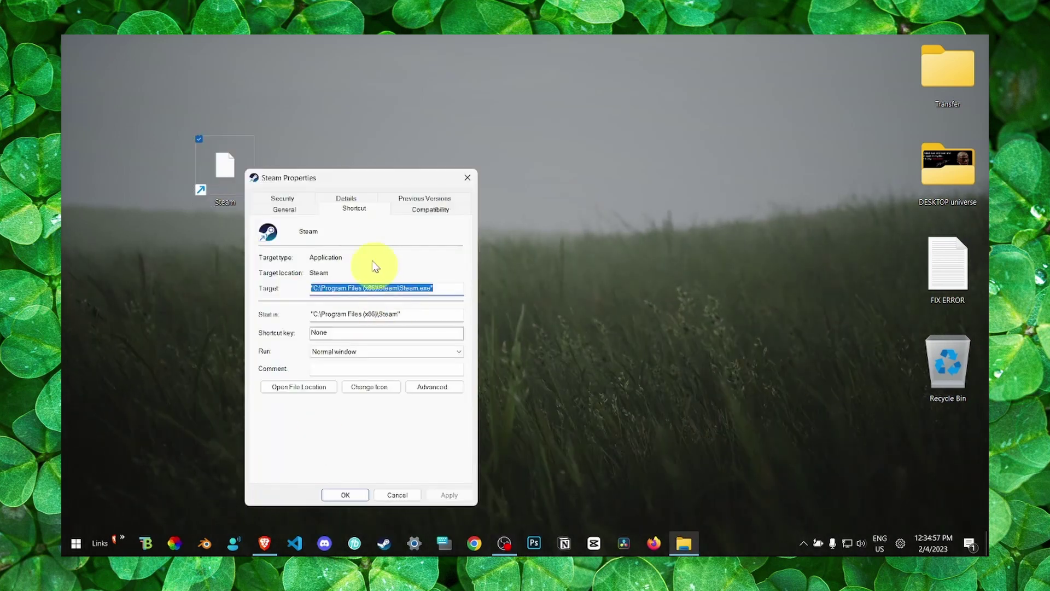
left_click(413, 215)
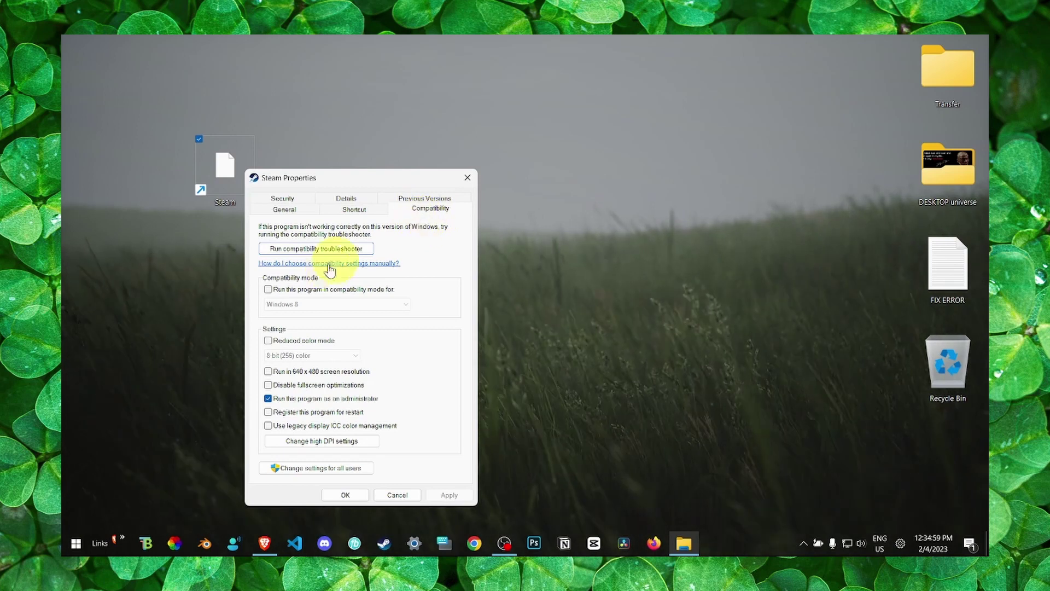
left_click(269, 290)
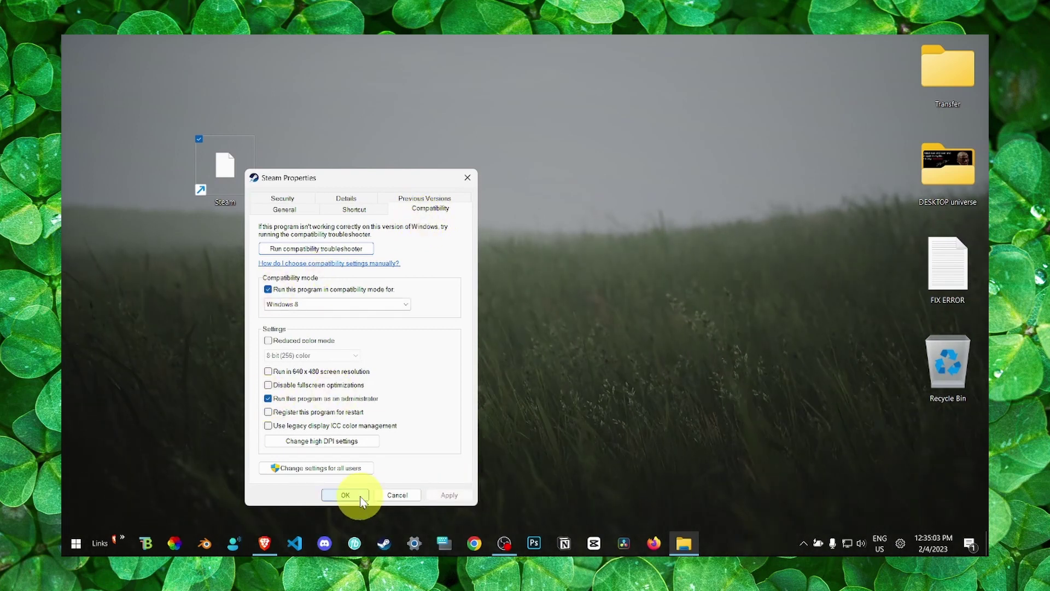
left_click(345, 495)
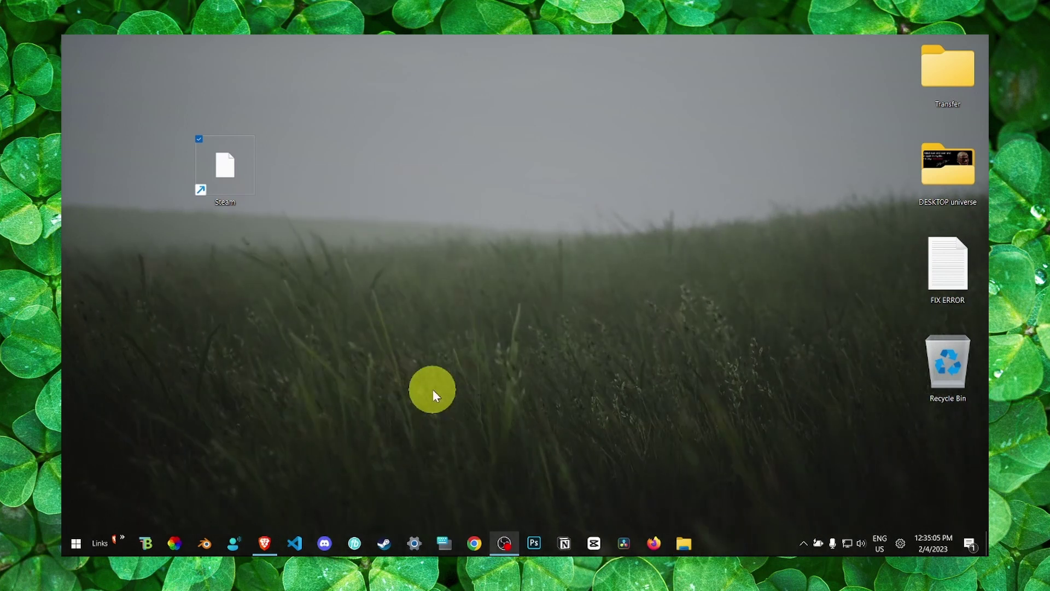